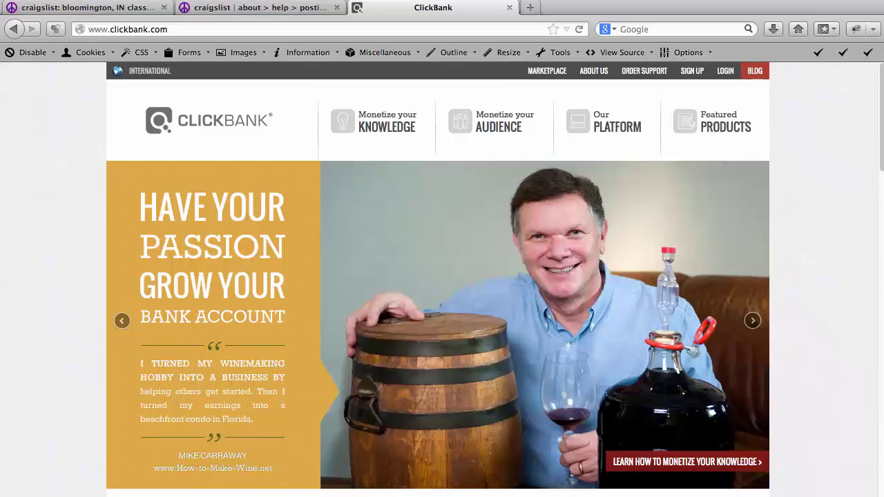
# - Search the ClickBank Marketplace for 'writing jobs' and note Legit Writing Jobs' $42.34 average sale
pyautogui.click(546, 72)
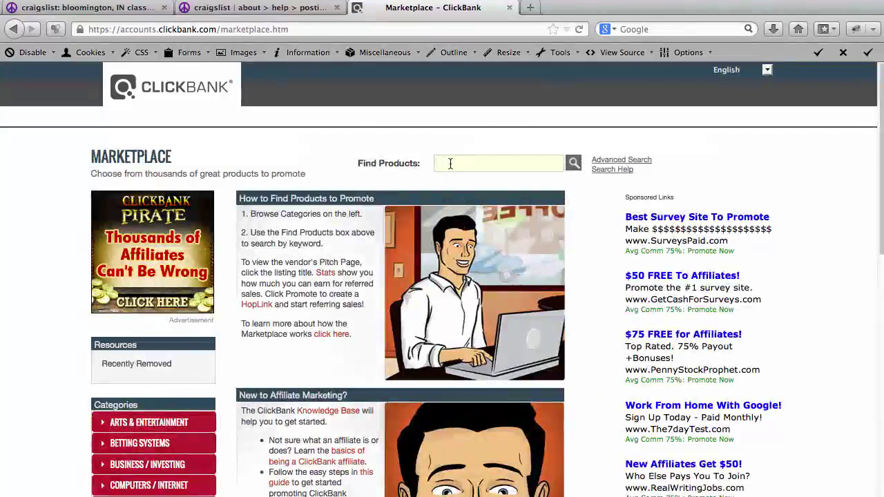
pyautogui.write('writing jobs')
pyautogui.press('Return')
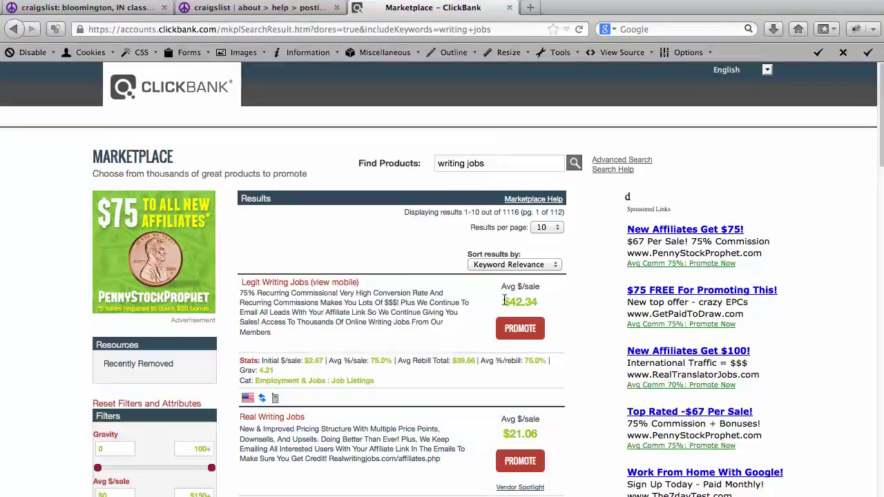
pyautogui.moveTo(502, 302); pyautogui.dragTo(540, 302)
pyautogui.click(542, 299)
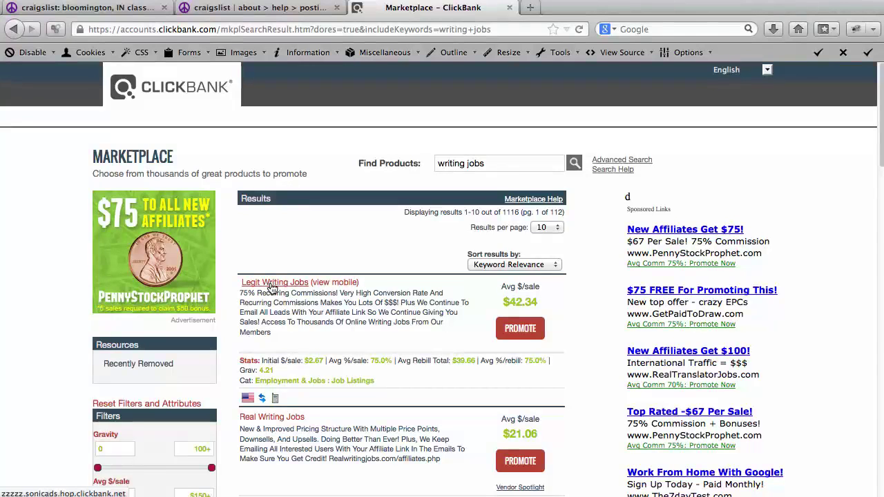
# - Open the Legit Writing Jobs sales page in a new tab and read through it to the sign-up form
pyautogui.click(272, 283)
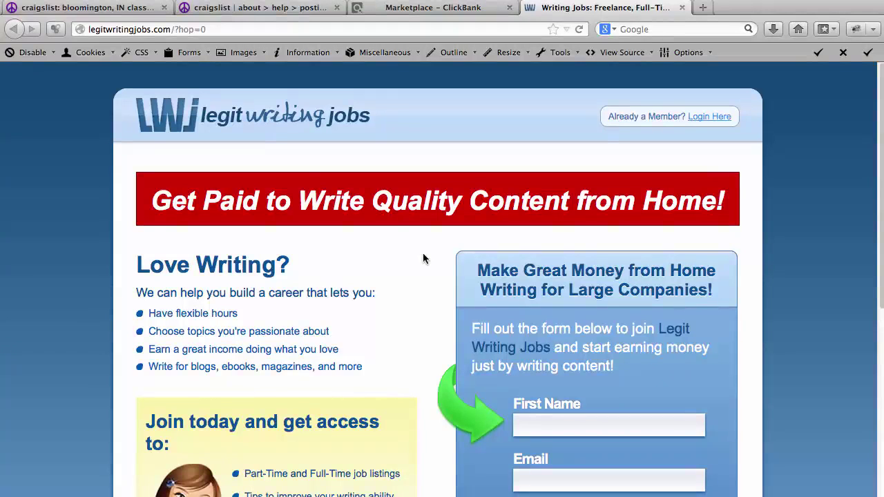
pyautogui.scroll(-1, 408, 276)
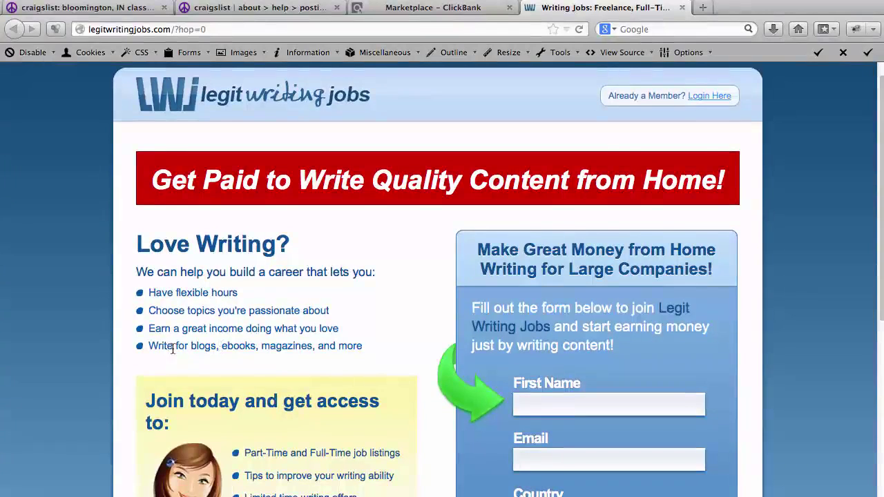
pyautogui.moveTo(178, 347); pyautogui.dragTo(297, 346)
pyautogui.click(297, 346)
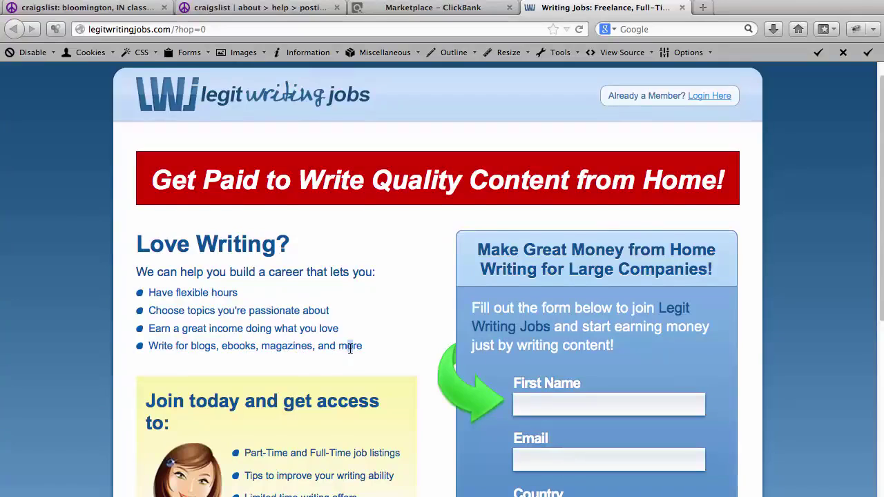
pyautogui.scroll(-1, 350, 349)
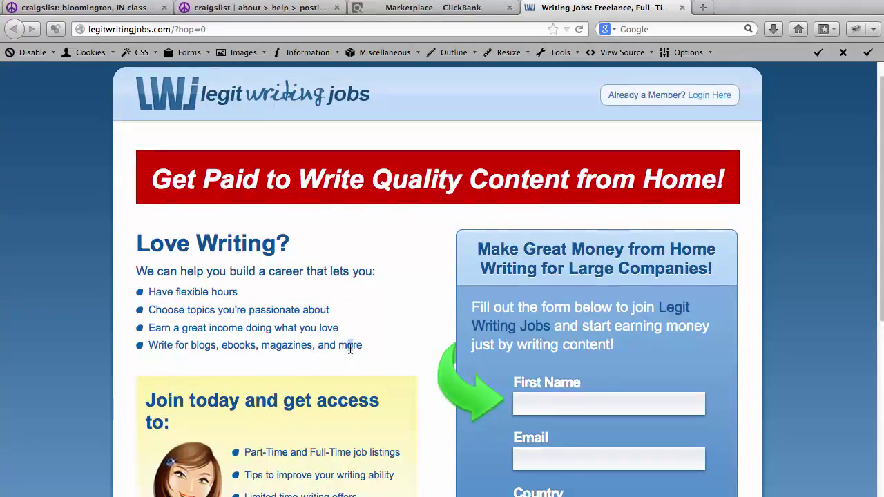
pyautogui.scroll(-2, 350, 348)
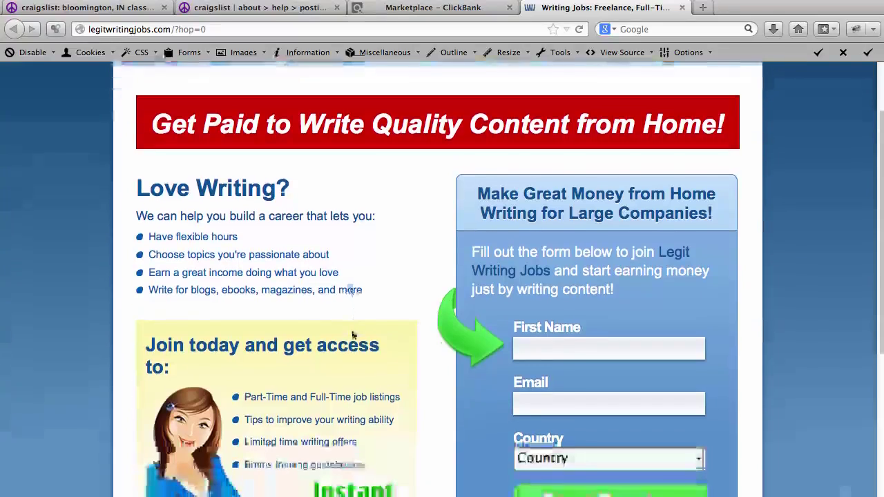
pyautogui.scroll(-3, 352, 332)
pyautogui.scroll(-4, 352, 331)
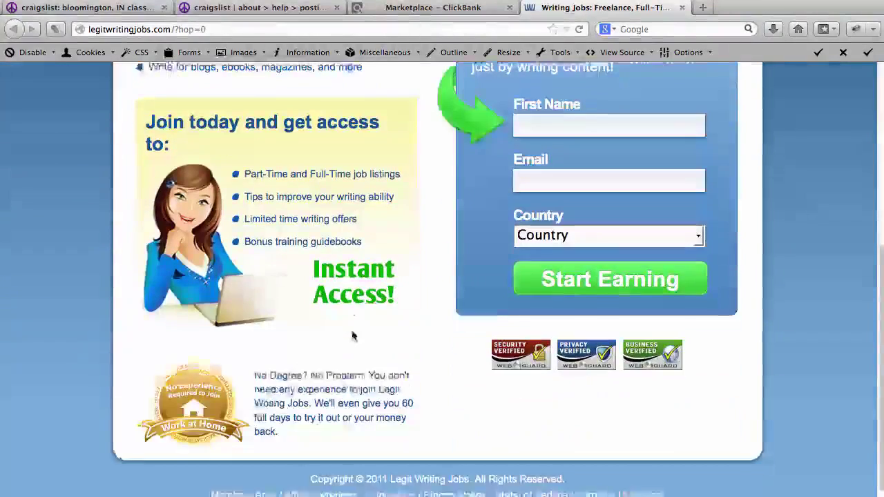
pyautogui.scroll(5, 354, 335)
pyautogui.scroll(5, 353, 337)
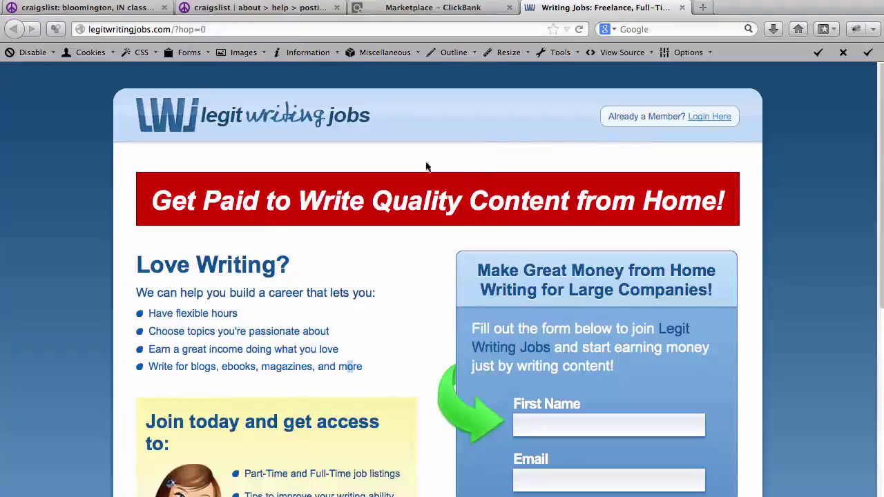
# - Switch from the Bloomington craigslist tab to the craigslist posting fees help page
pyautogui.click(102, 10)
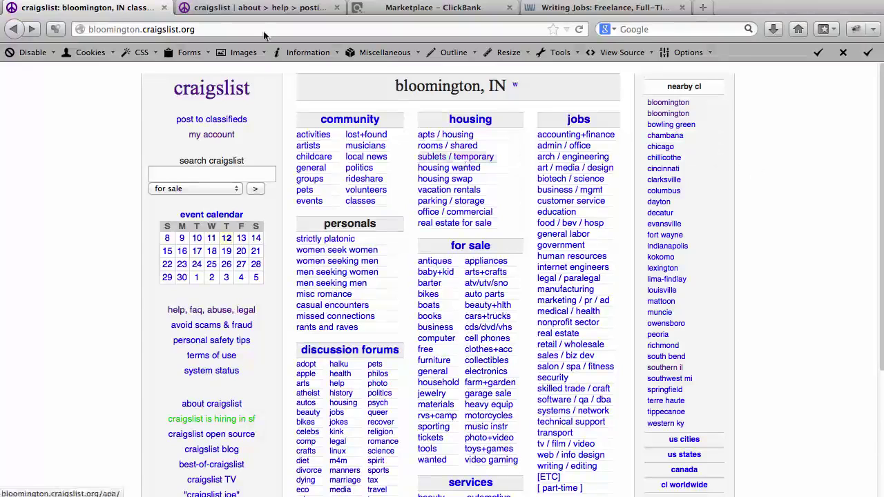
pyautogui.click(212, 8)
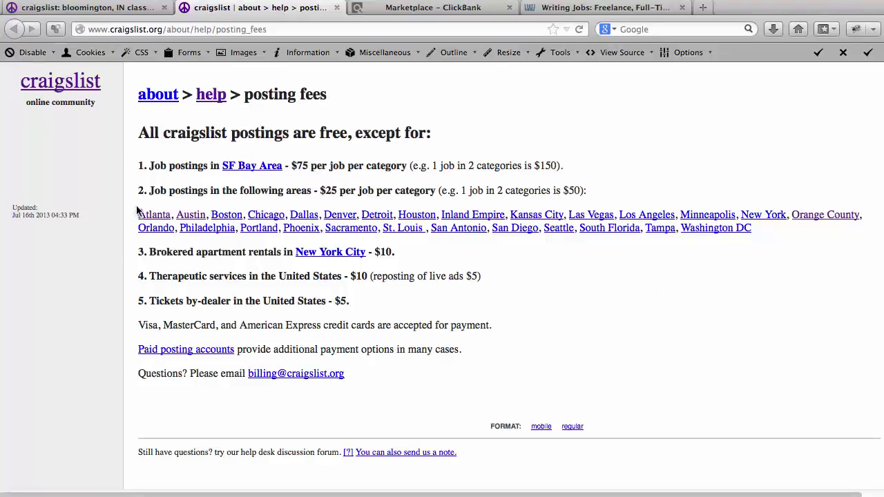
pyautogui.moveTo(138, 210); pyautogui.dragTo(751, 231)
pyautogui.click(683, 288)
pyautogui.moveTo(291, 166)
pyautogui.mouseDown()
pyautogui.moveTo(336, 165)
pyautogui.moveTo(308, 164)
pyautogui.mouseUp()
pyautogui.moveTo(131, 206); pyautogui.dragTo(757, 232)
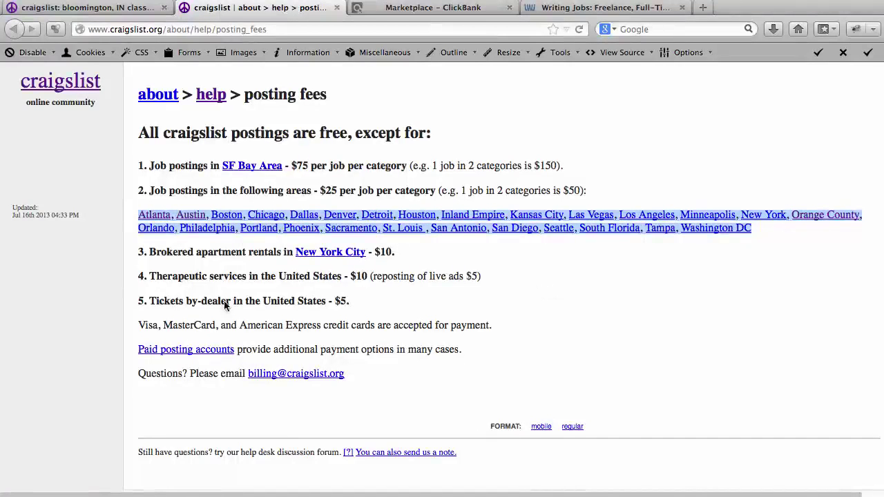
pyautogui.click(661, 345)
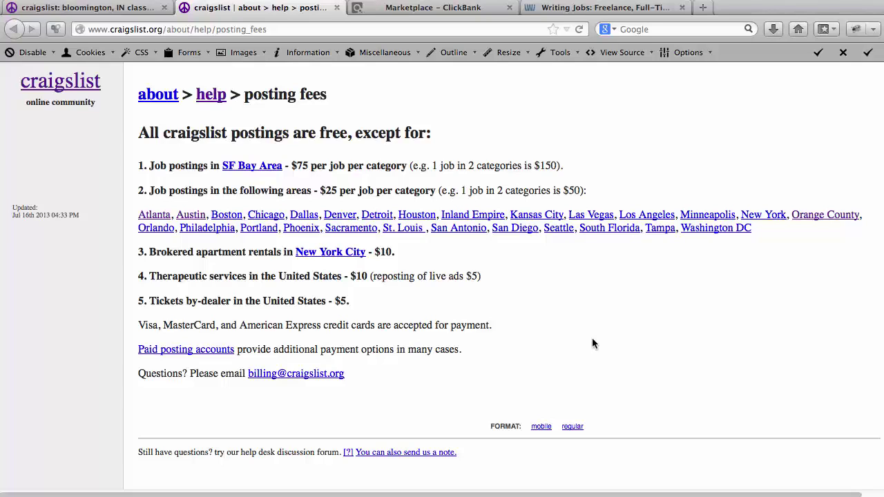
pyautogui.click(428, 12)
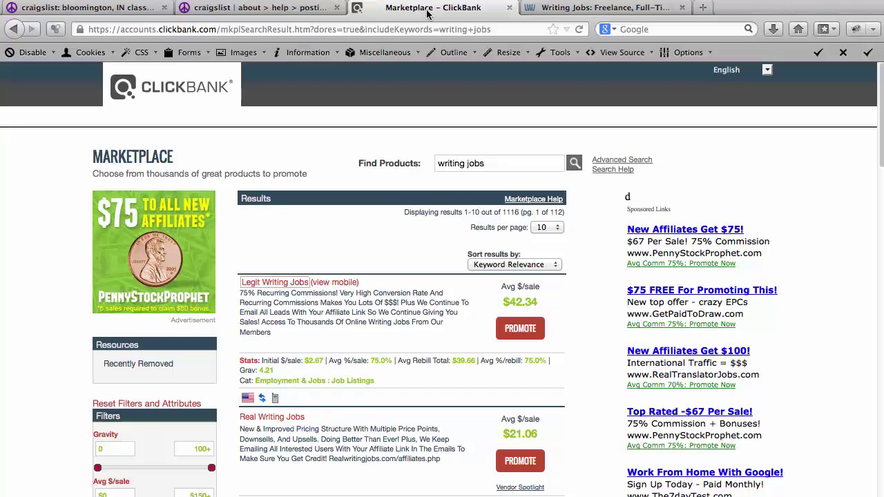
pyautogui.moveTo(503, 302); pyautogui.dragTo(538, 304)
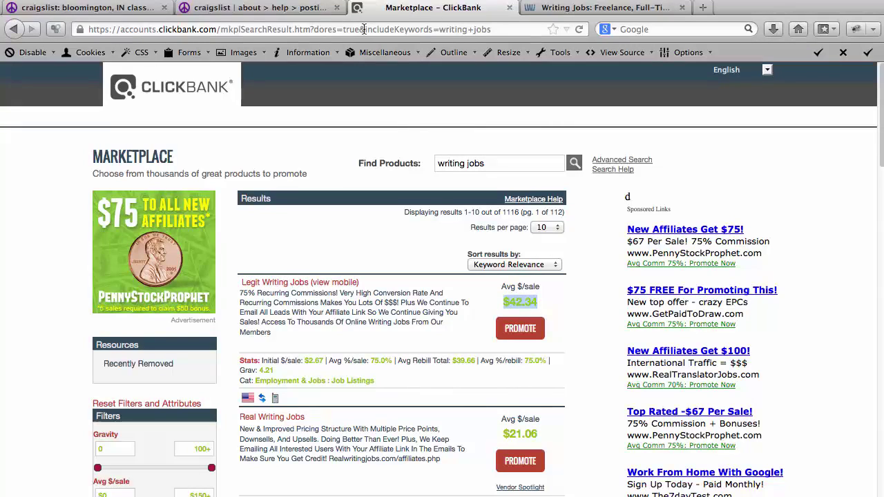
pyautogui.click(256, 14)
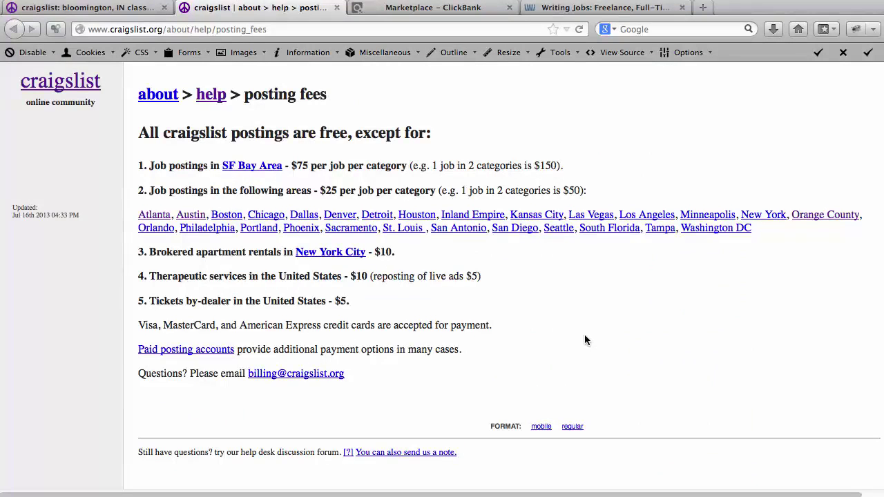
# - Open the Bloomington craigslist writing gigs listings, showing 100 postings
pyautogui.click(85, 14)
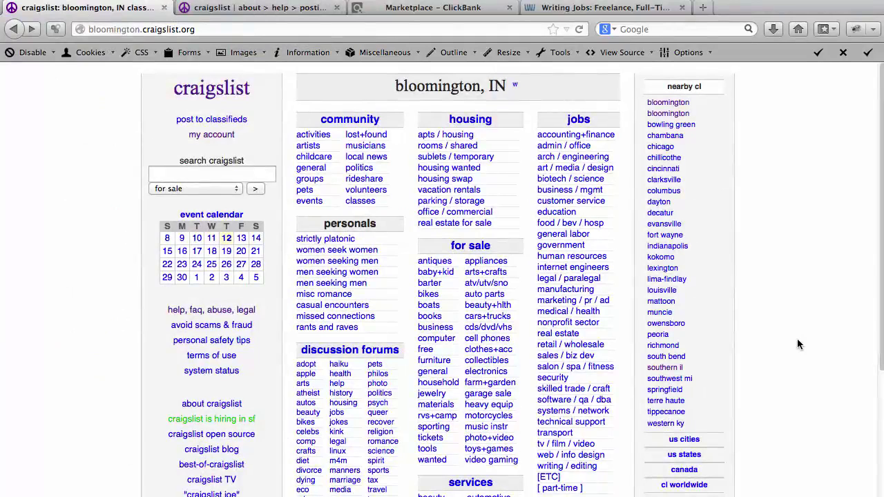
pyautogui.scroll(-1, 790, 351)
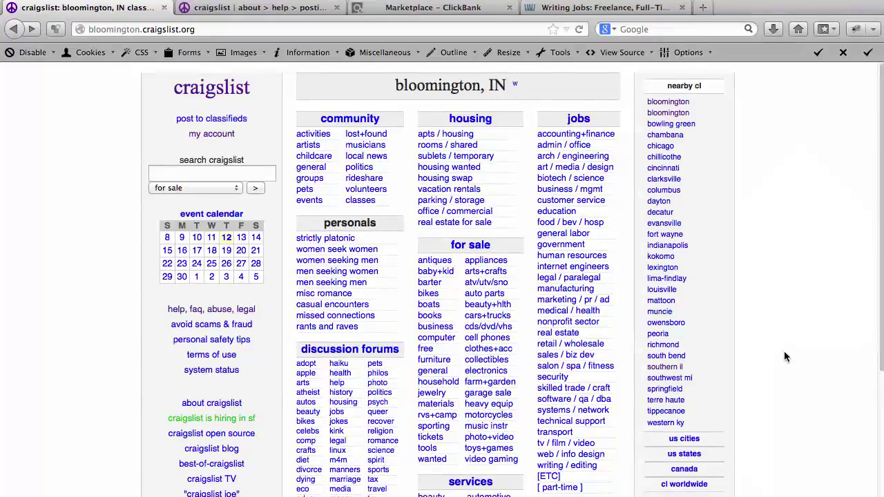
pyautogui.scroll(-2, 784, 357)
pyautogui.scroll(-3, 774, 356)
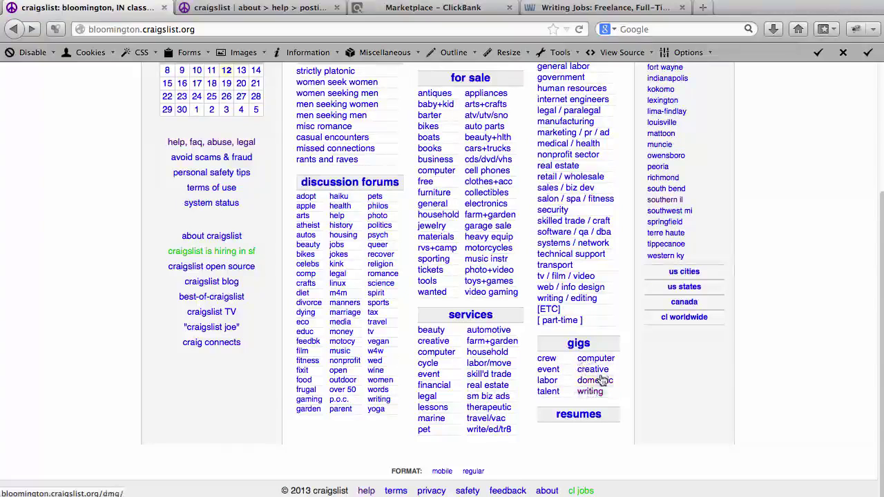
pyautogui.click(595, 391)
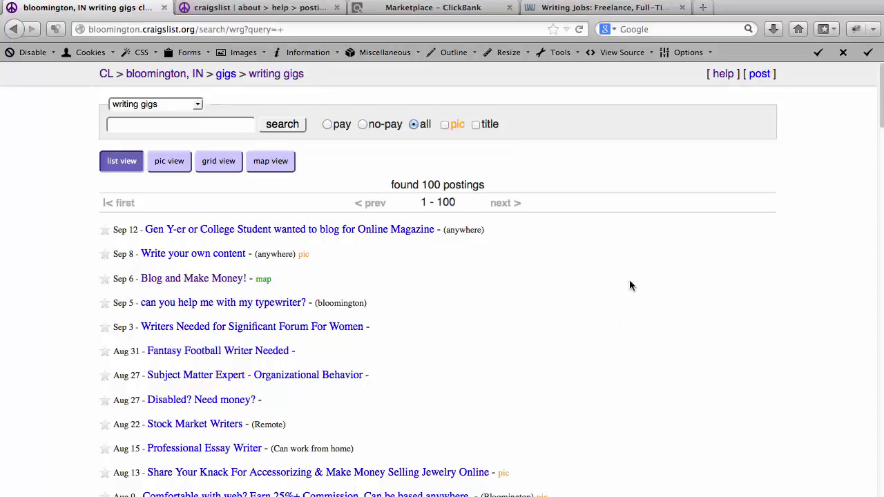
# - Start a new posting as a gig offered, hiring someone, in the writing gigs category
pyautogui.click(759, 74)
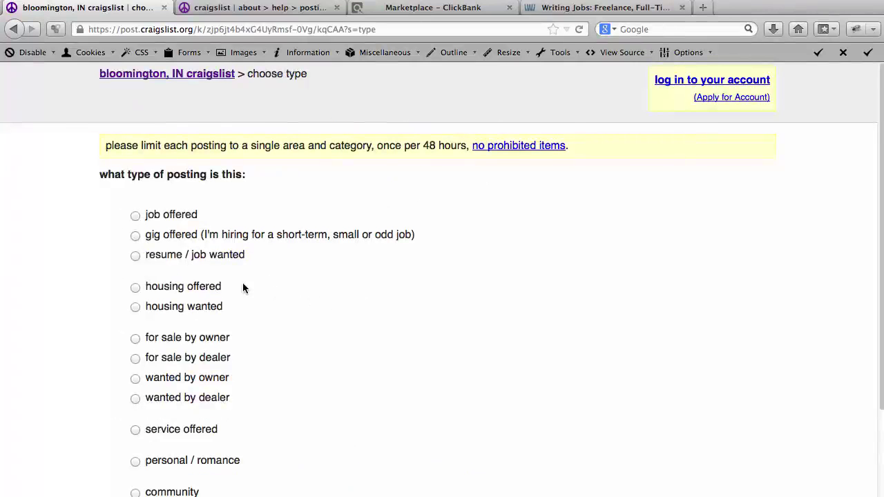
pyautogui.scroll(-3, 242, 284)
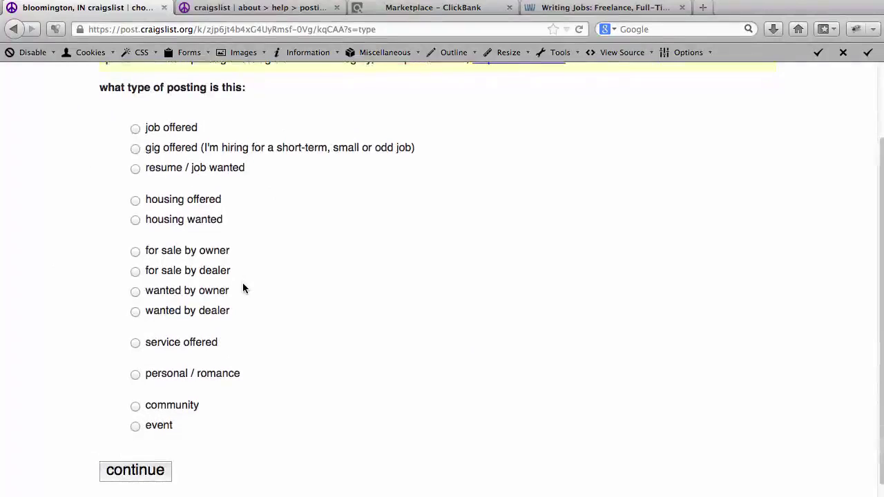
pyautogui.click(160, 154)
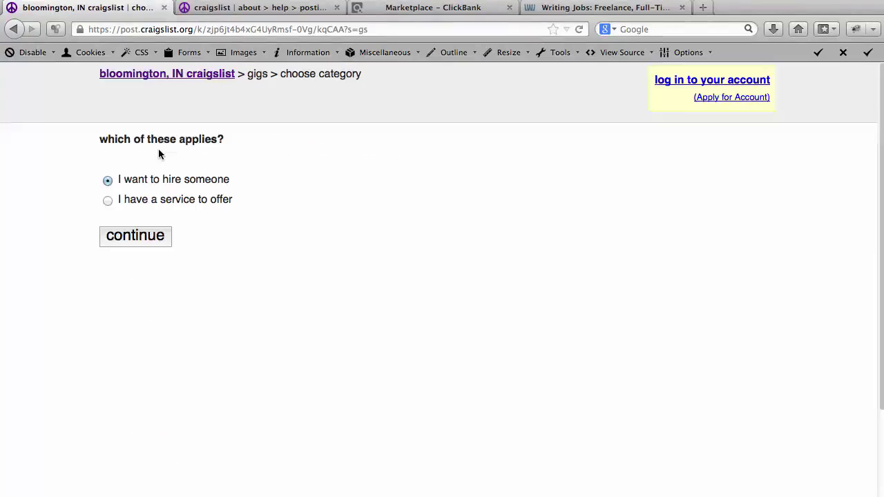
pyautogui.click(151, 238)
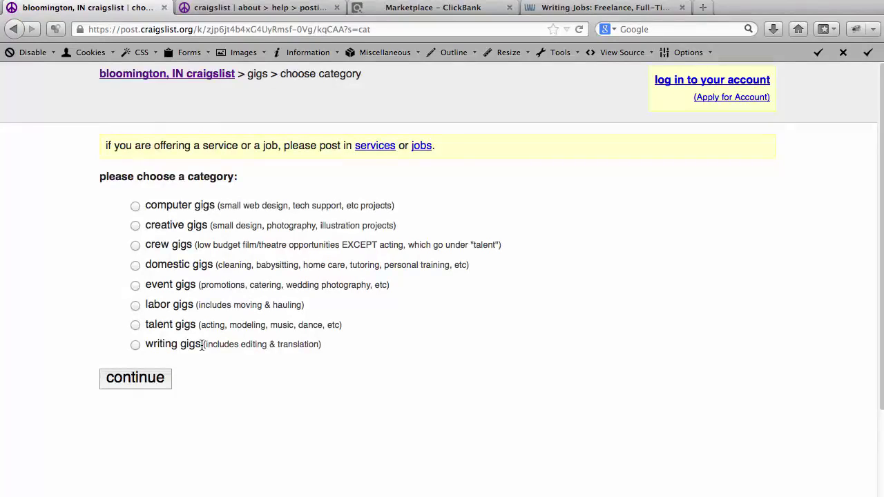
pyautogui.click(136, 344)
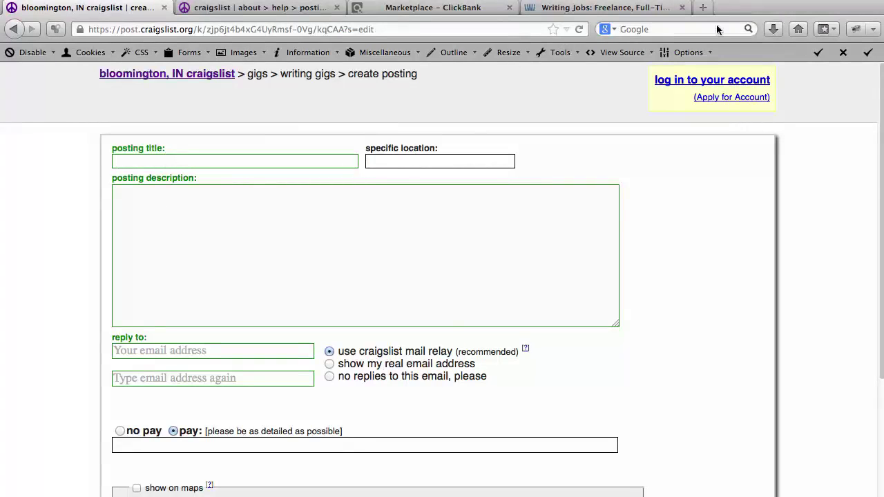
# - Select the 'Get Paid to Write Quality Content from Home!' headline on the Legit Writing Jobs page
pyautogui.click(591, 8)
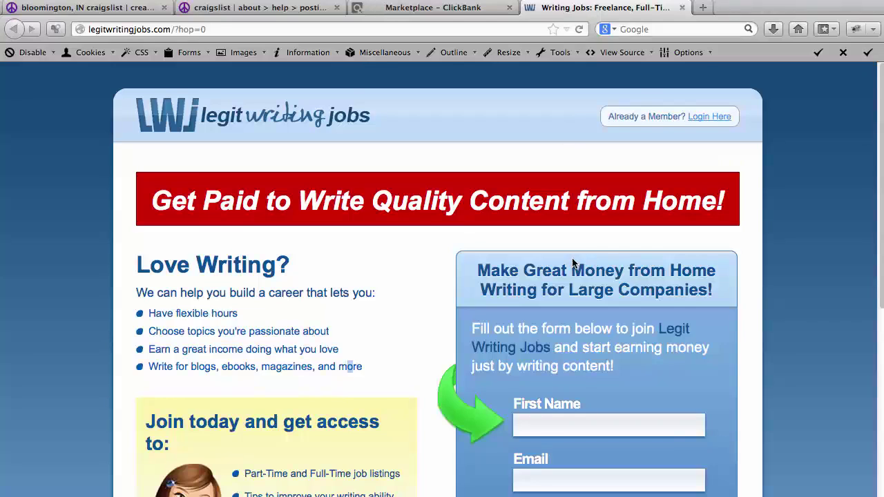
pyautogui.moveTo(152, 200); pyautogui.dragTo(340, 196)
pyautogui.tripleClick(735, 197)
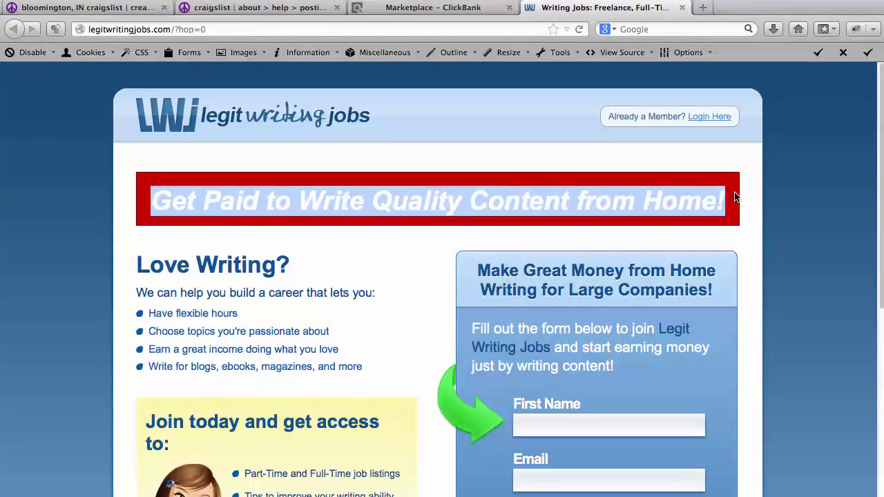
pyautogui.rightClick(593, 200)
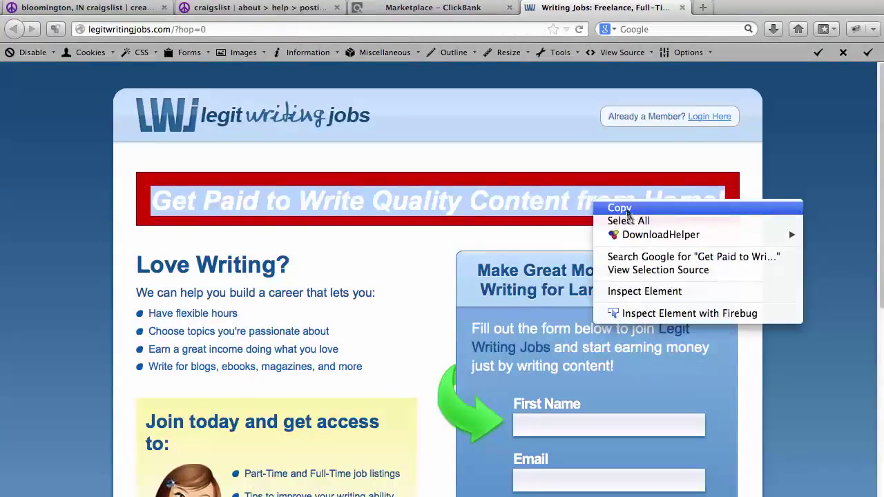
# - Paste the copied headline as the posting title 'Get Paid to Write Quality Content from Home!'
pyautogui.click(620, 209)
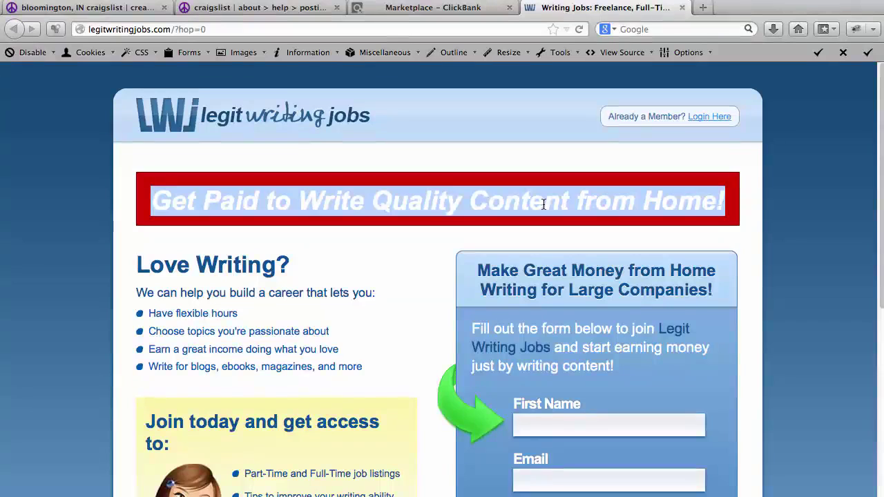
pyautogui.click(276, 231)
pyautogui.click(113, 14)
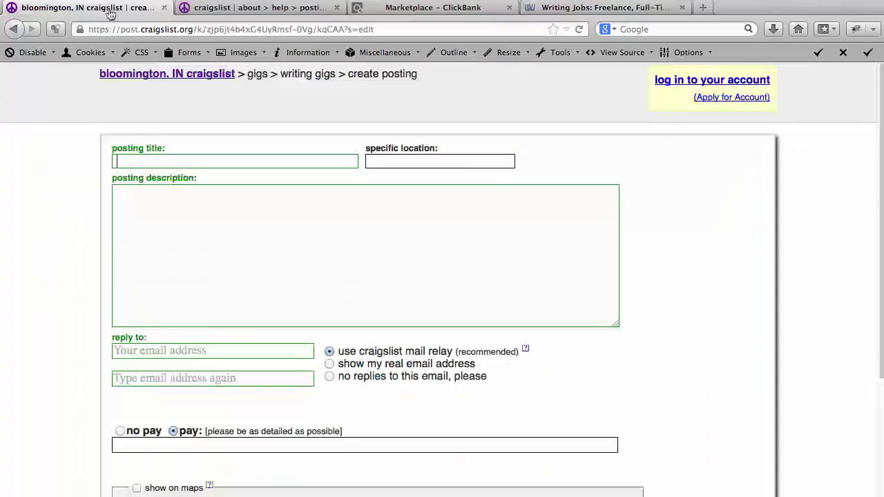
pyautogui.rightClick(212, 161)
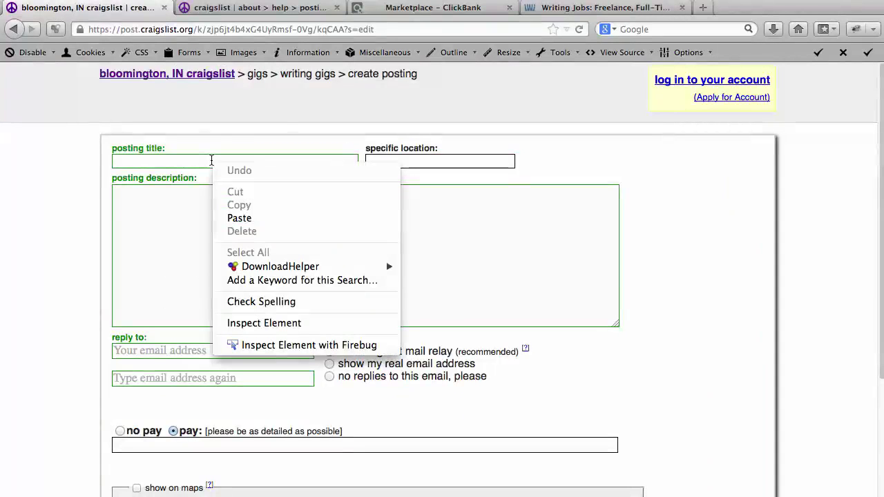
pyautogui.click(257, 218)
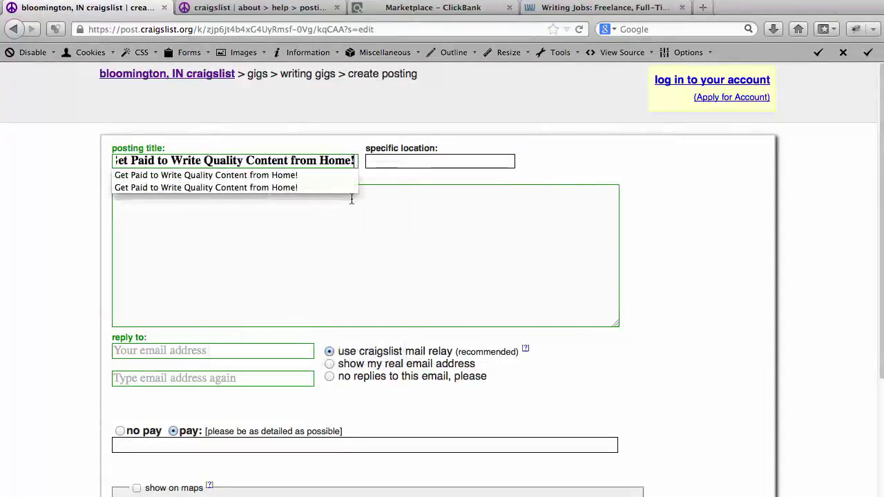
pyautogui.click(345, 213)
# - Enter Bloomington as the posting's specific location
pyautogui.click(436, 161)
pyautogui.write('Bl')
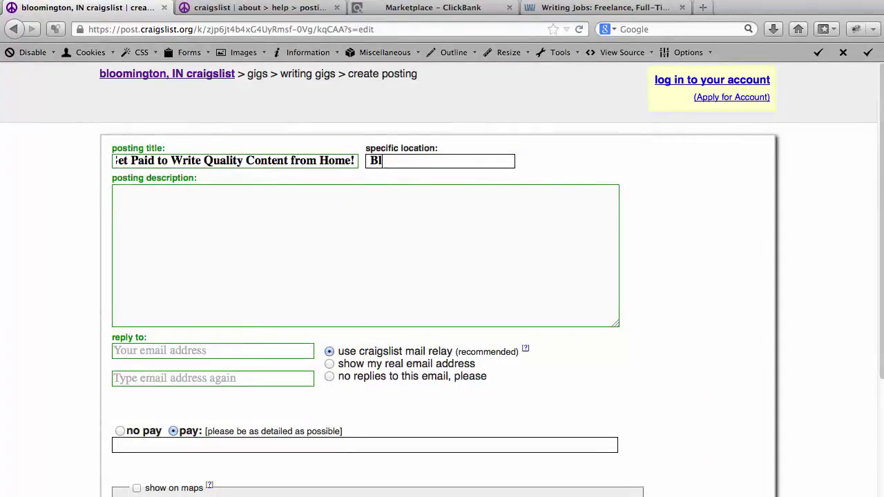
pyautogui.write('oomington')
pyautogui.press('BackSpace')
pyautogui.press('BackSpace')
pyautogui.write('ton')
pyautogui.click(422, 222)
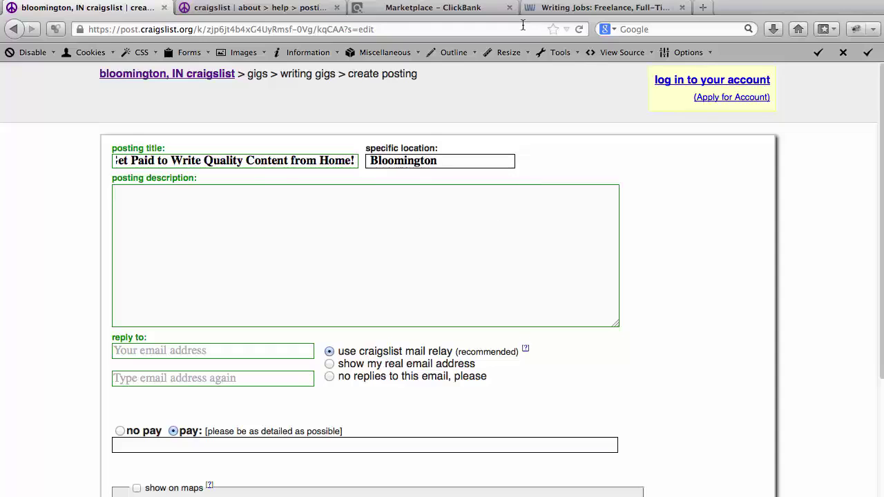
# - Copy the Love Writing? intro and benefit bullets into the posting description
pyautogui.click(553, 11)
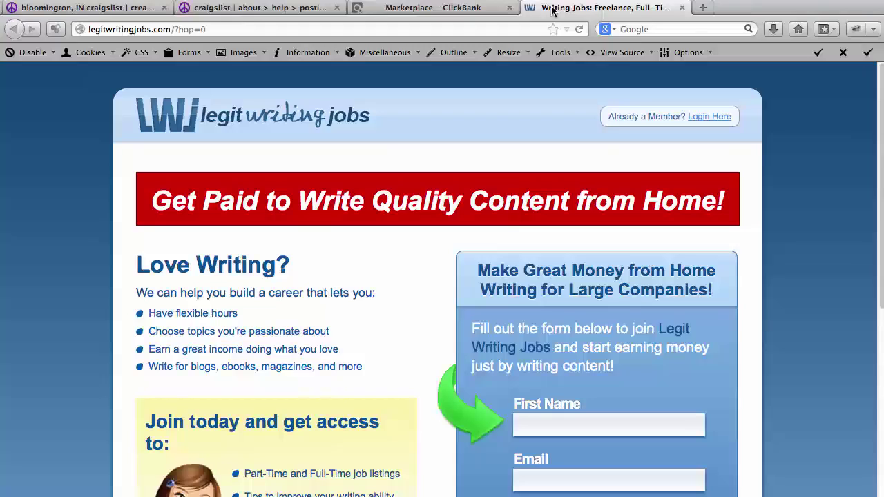
pyautogui.moveTo(138, 264); pyautogui.dragTo(359, 366)
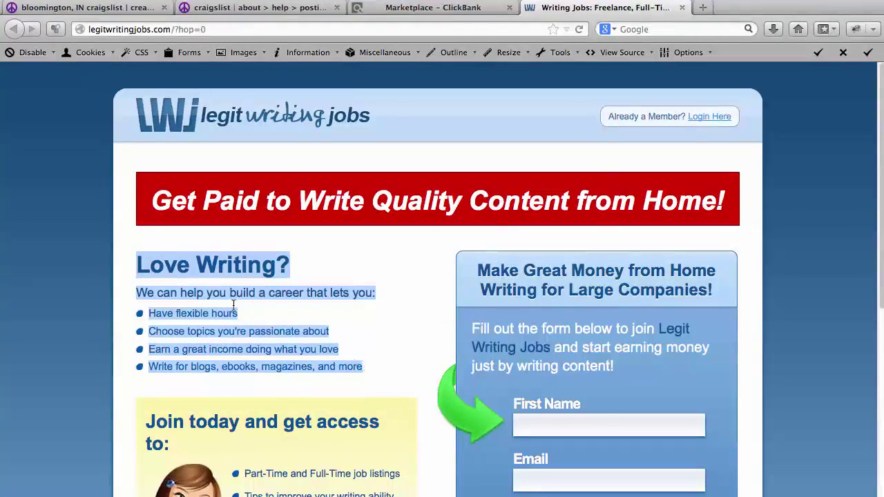
pyautogui.rightClick(234, 271)
pyautogui.click(256, 275)
pyautogui.click(118, 8)
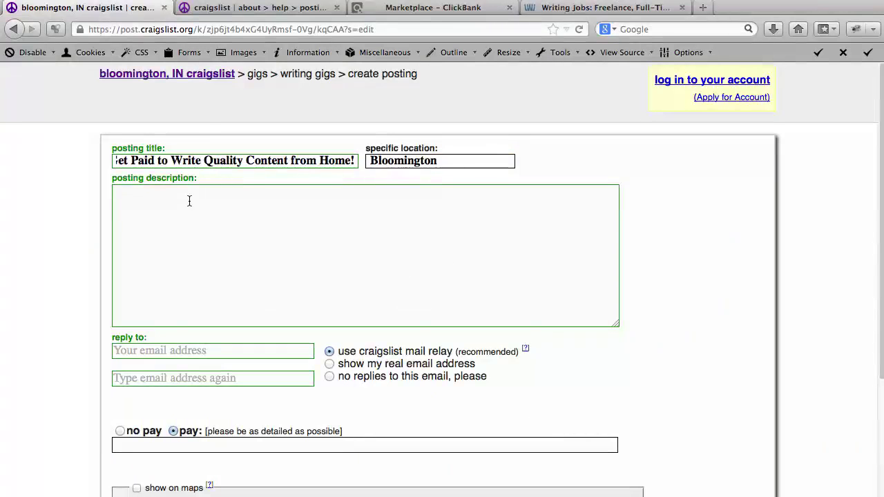
pyautogui.hotkey('ctrl', 'v')
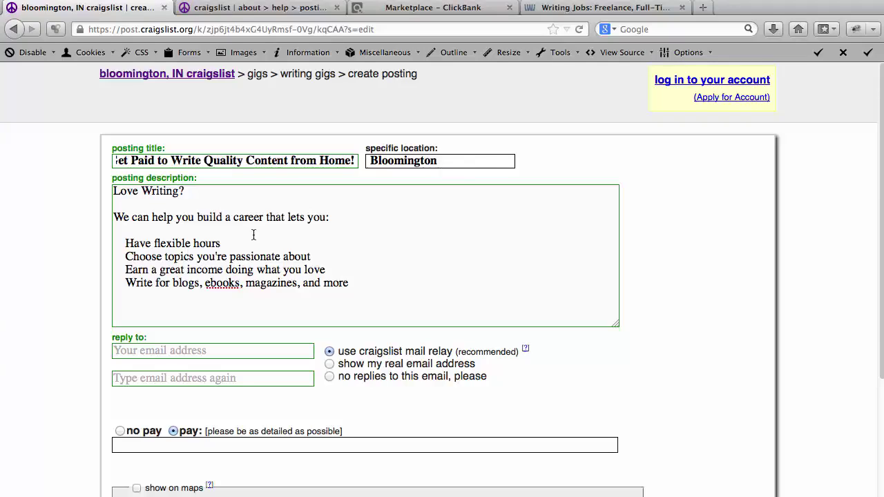
# - Add the closing line 'For more information, please email me.' to the description
pyautogui.press('Return')
pyautogui.write('For fo')
pyautogui.press('BackSpace')
pyautogui.press('BackSpace')
pyautogui.write('more information, please email me.')
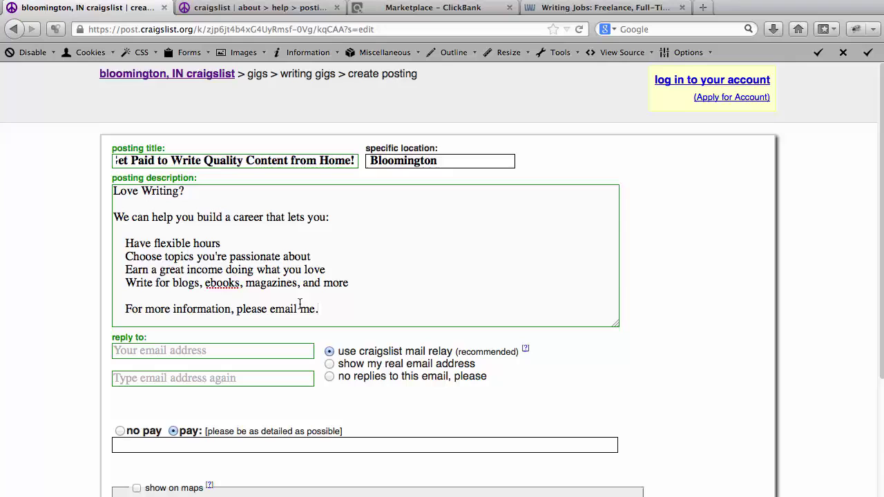
# - Fill in the reply-to email address and its confirmation field
pyautogui.scroll(-2, 302, 303)
pyautogui.scroll(-2, 301, 303)
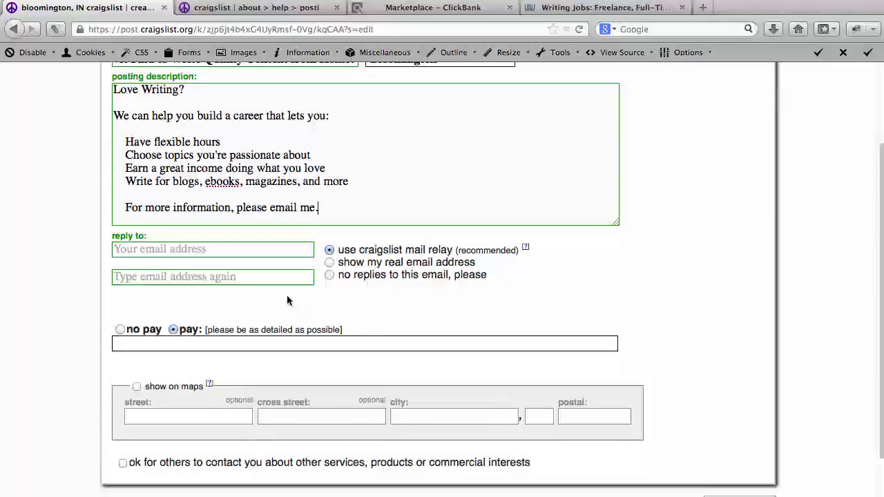
pyautogui.scroll(-1, 285, 293)
pyautogui.scroll(-2, 285, 292)
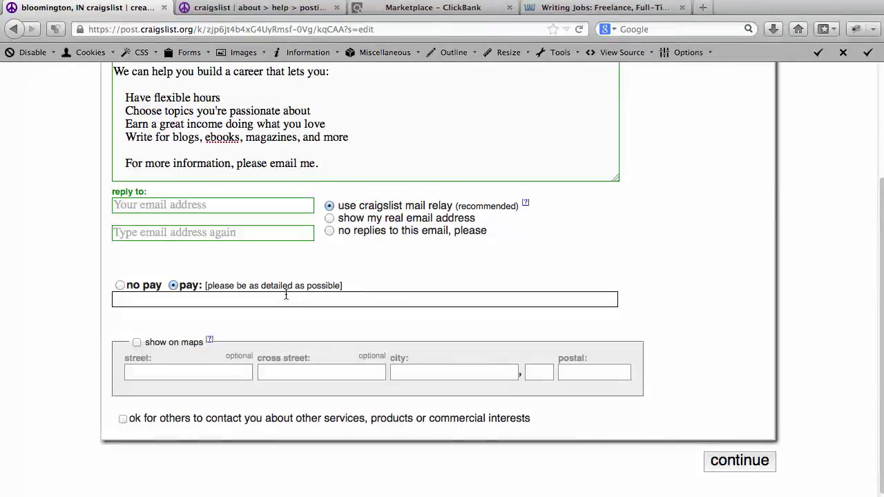
pyautogui.scroll(-1, 218, 260)
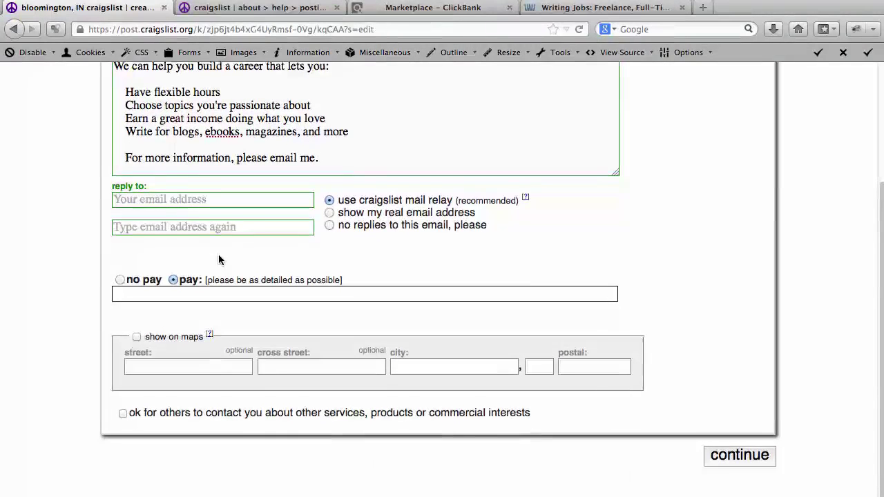
pyautogui.click(181, 201)
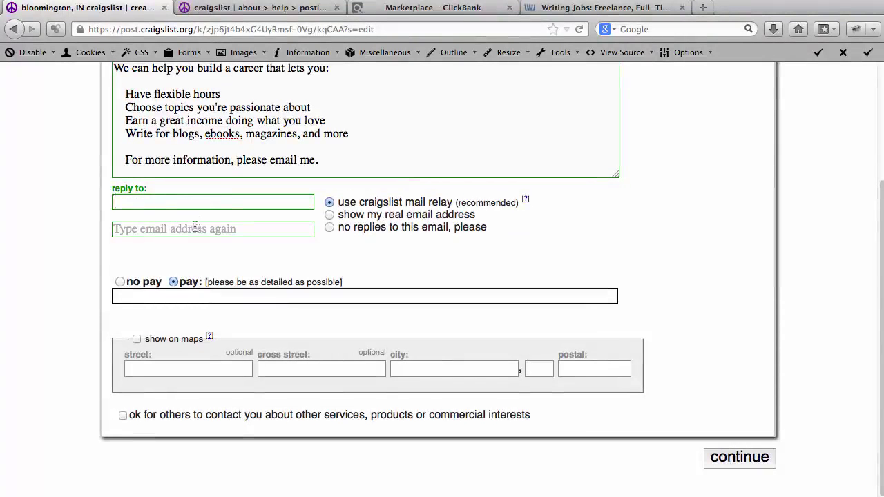
pyautogui.click(191, 228)
pyautogui.click(193, 200)
# - Set compensation to 'Up to you!!' and complete the reply-to email
pyautogui.click(180, 304)
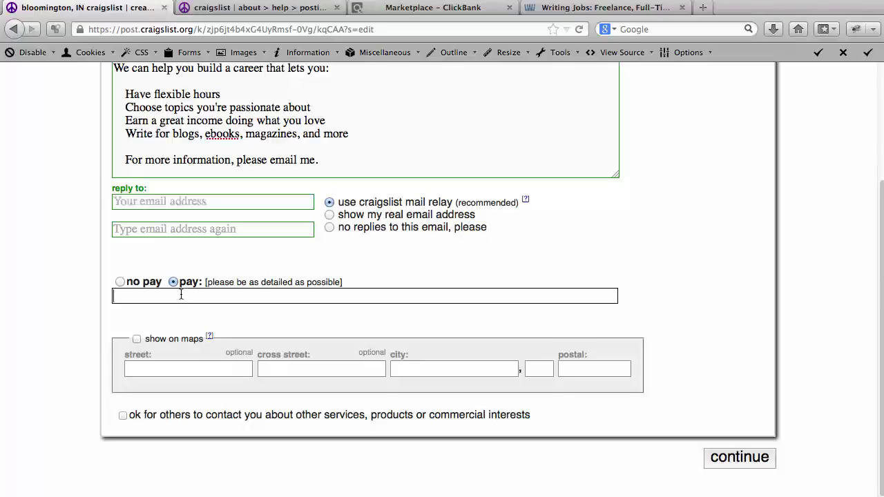
pyautogui.write('Up to you!!')
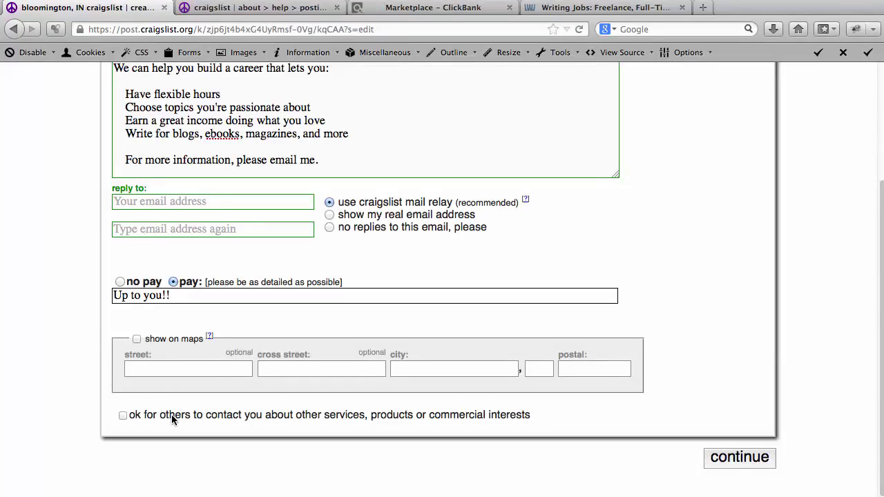
pyautogui.scroll(-1, 156, 386)
pyautogui.click(166, 201)
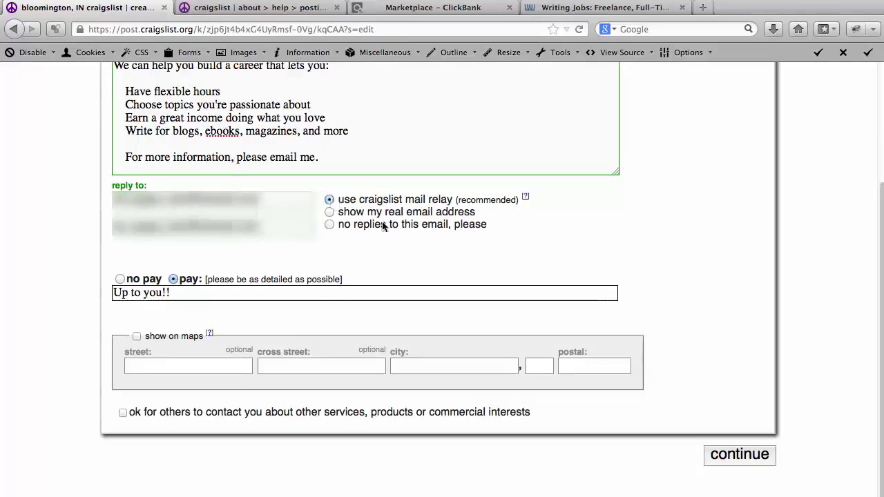
# - Submit the posting details and skip adding images to reach the draft preview
pyautogui.click(740, 455)
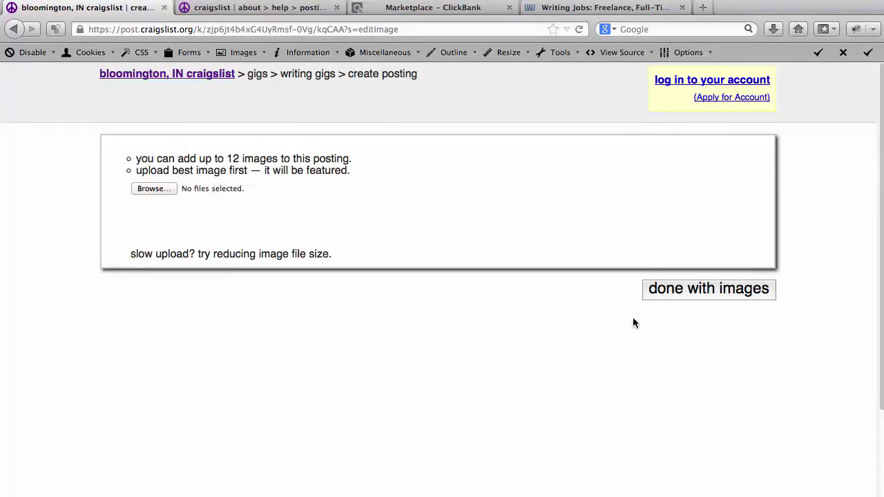
pyautogui.click(678, 291)
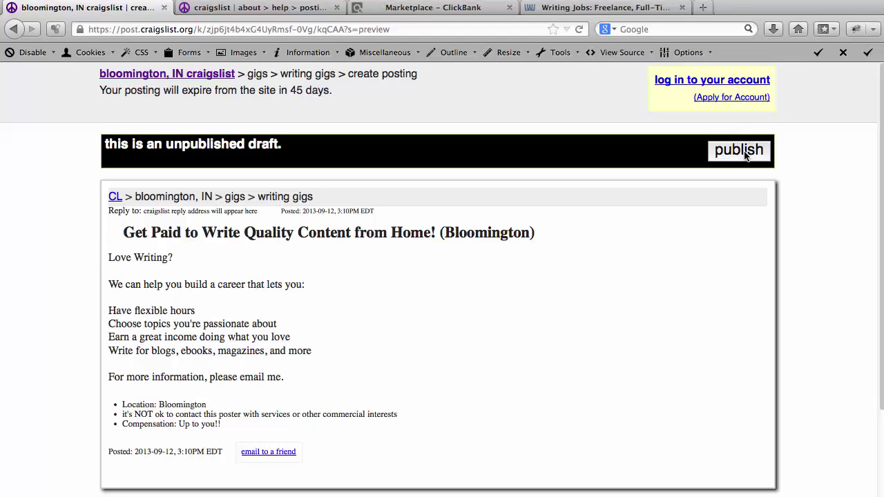
# - Promote SONICADS from the ClickBank Marketplace, creating a HopLink with the account nickname and an empty tracking ID
pyautogui.click(433, 8)
pyautogui.click(572, 334)
pyautogui.click(522, 333)
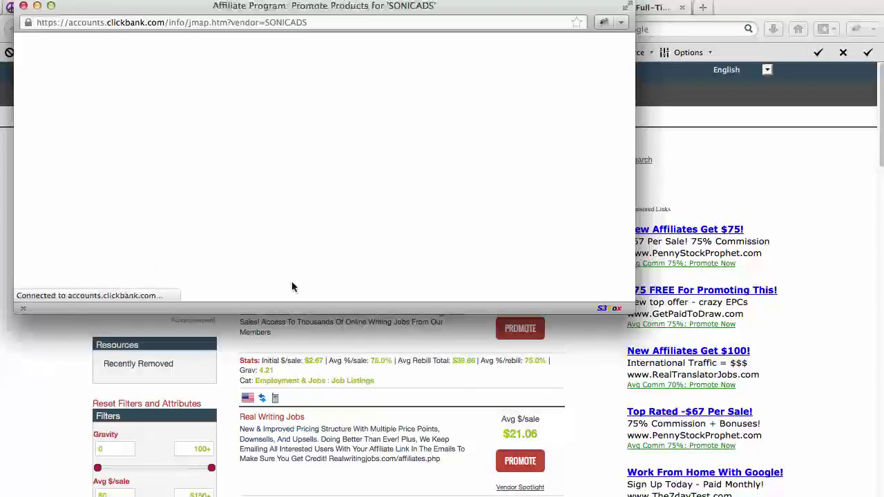
pyautogui.click(183, 105)
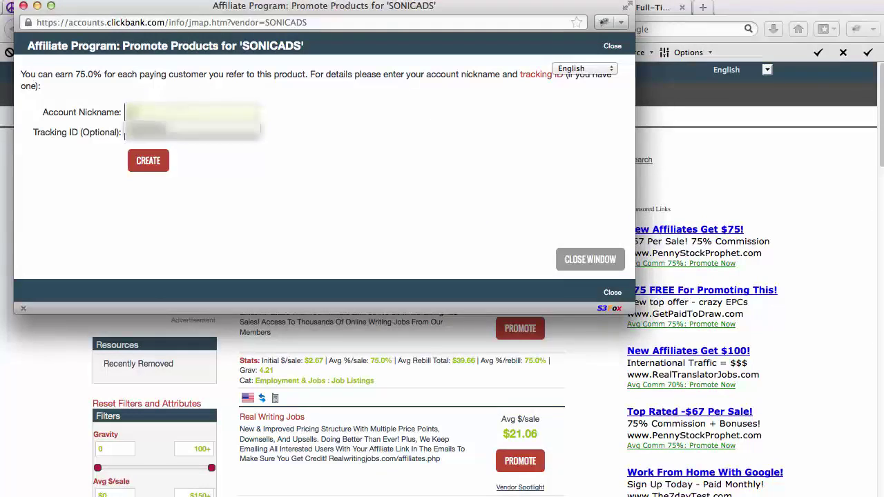
pyautogui.press('Tab')
pyautogui.press('BackSpace')
pyautogui.click(148, 160)
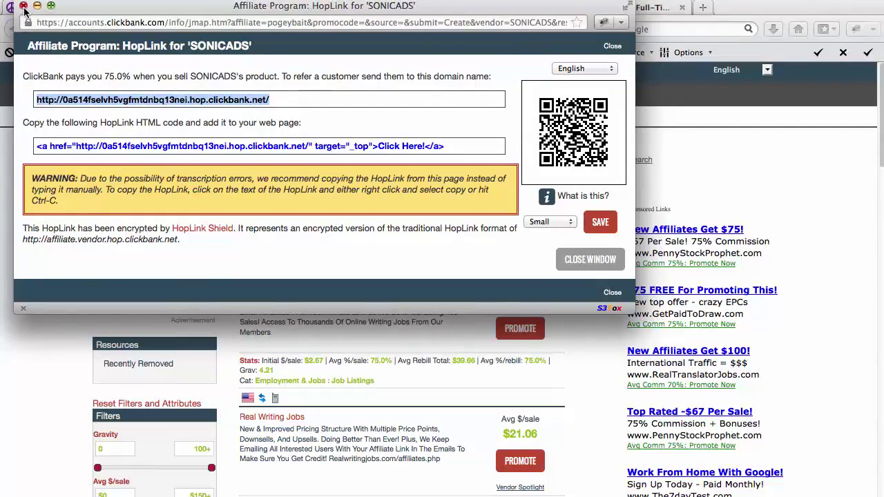
pyautogui.click(24, 6)
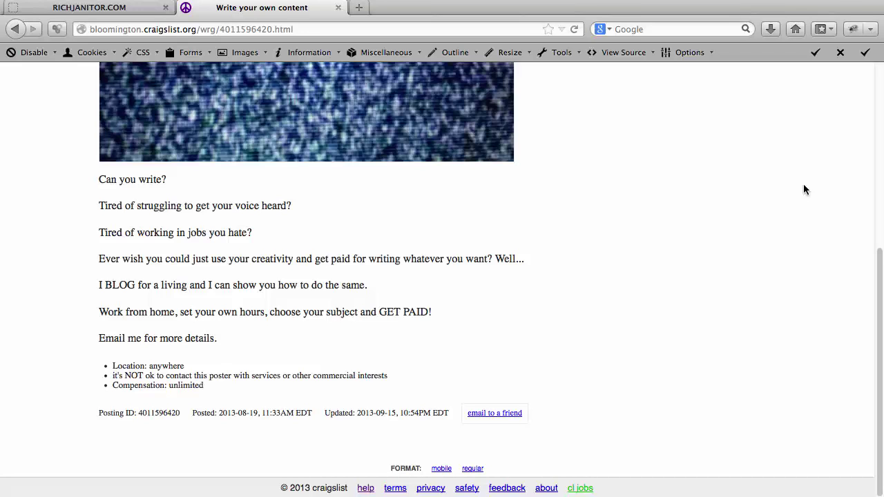
pyautogui.scroll(5, 720, 292)
pyautogui.scroll(5, 720, 292)
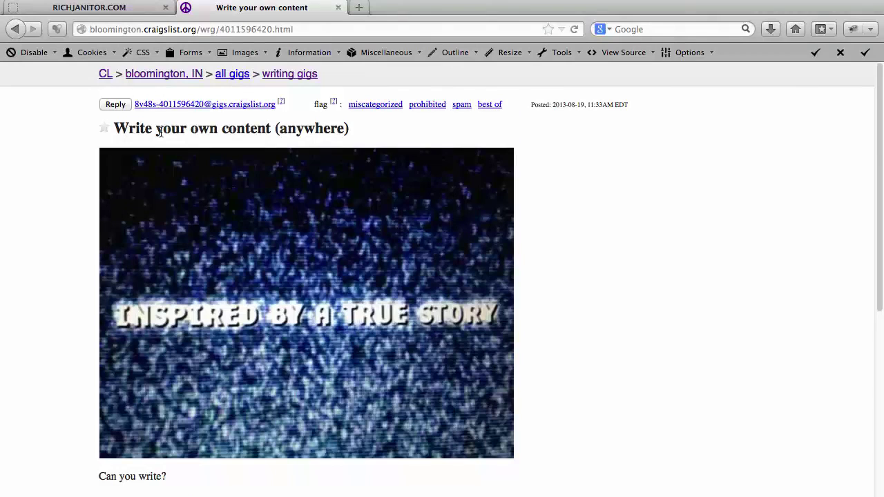
pyautogui.scroll(-5, 579, 306)
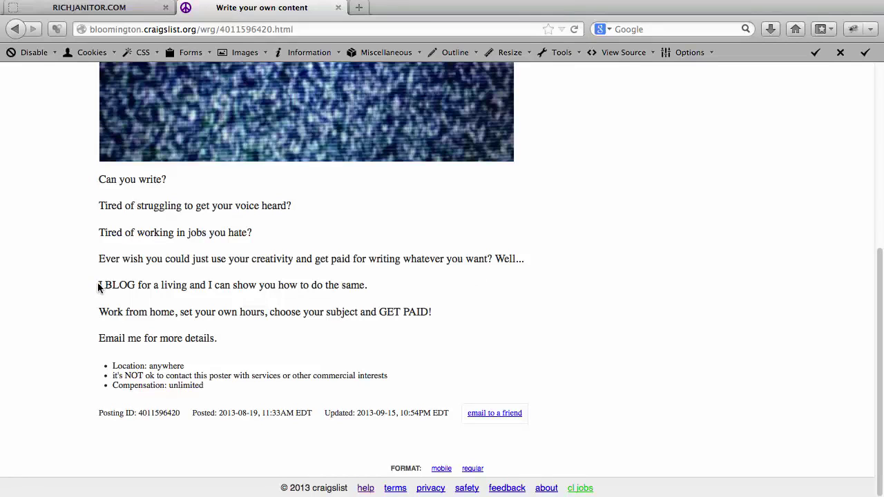
pyautogui.moveTo(99, 285); pyautogui.dragTo(371, 282)
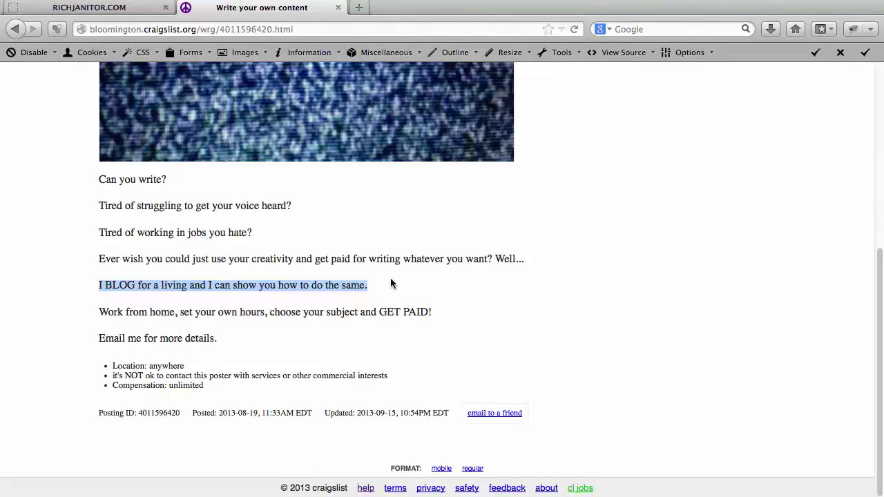
pyautogui.click(353, 285)
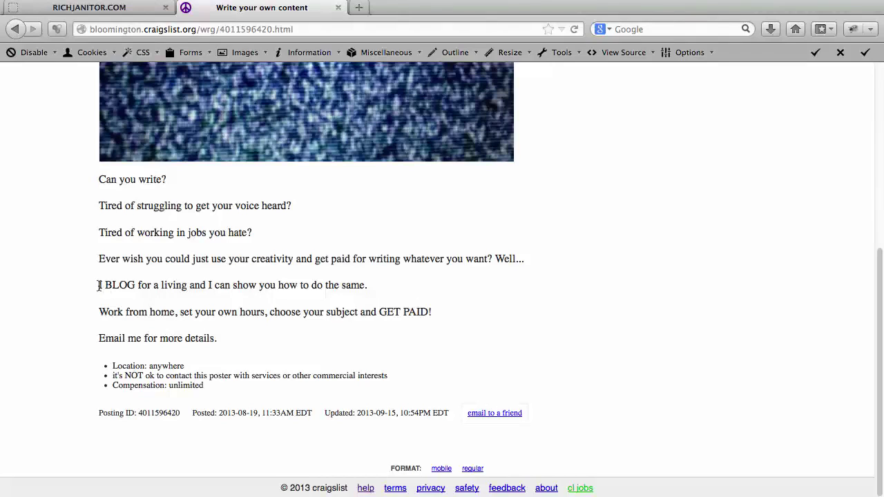
pyautogui.moveTo(99, 285); pyautogui.dragTo(372, 285)
pyautogui.click(371, 284)
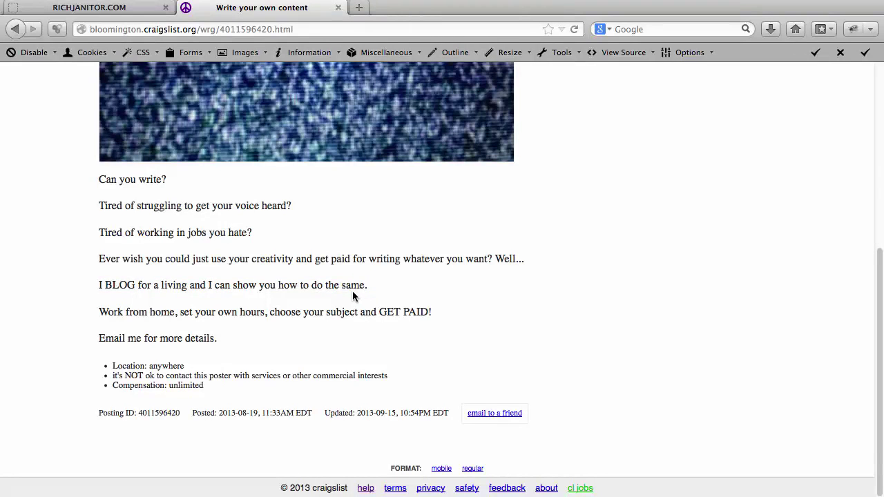